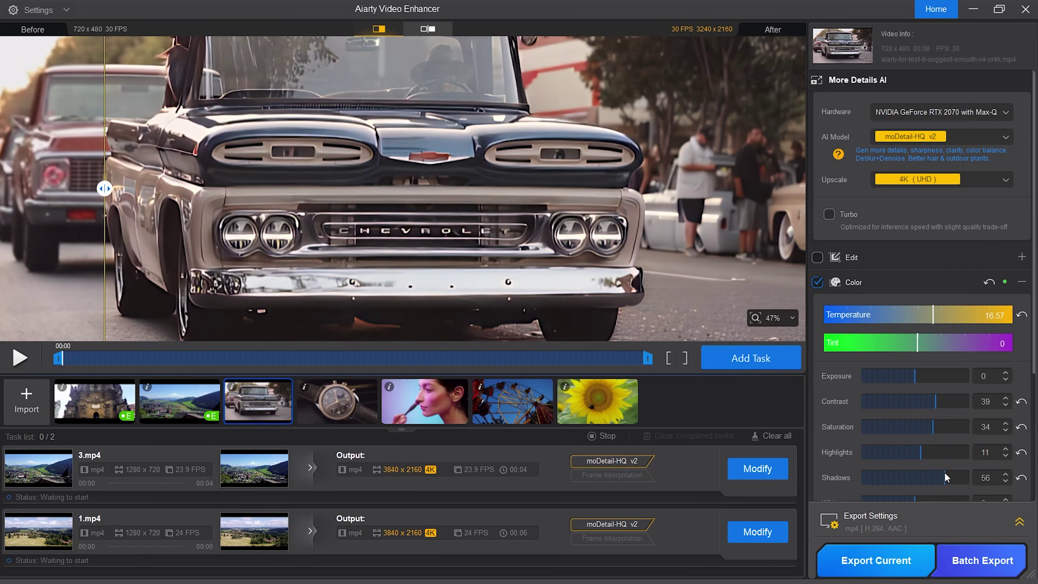
Step: Adjust the Shadows slider in the truck clip's color grade
click(912, 474)
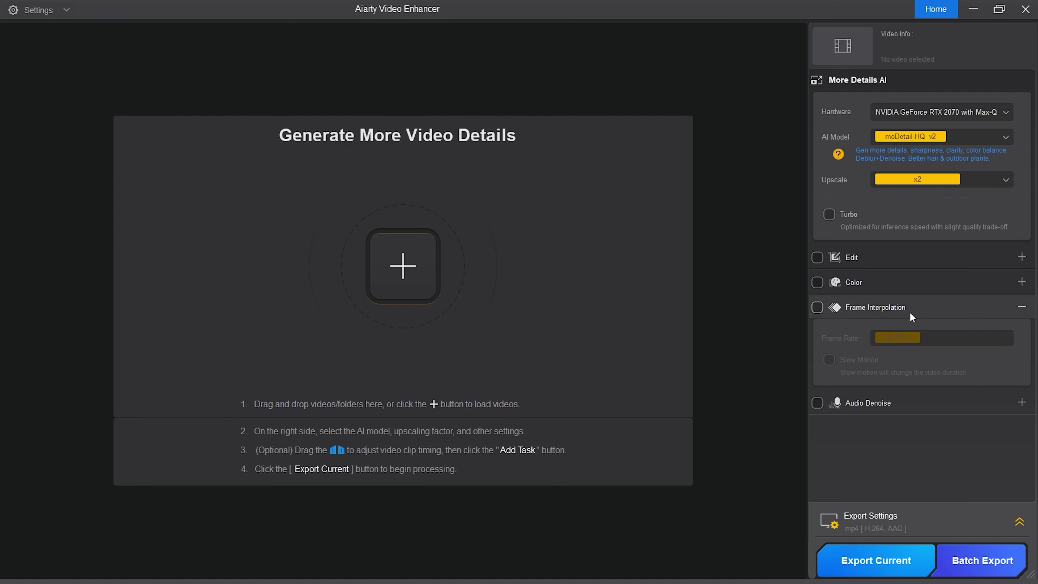
Step: Load every video in the sample folder, with 1.mp4 previewed for 2560x1440 output
click(403, 264)
scroll(327, 184, down, 2)
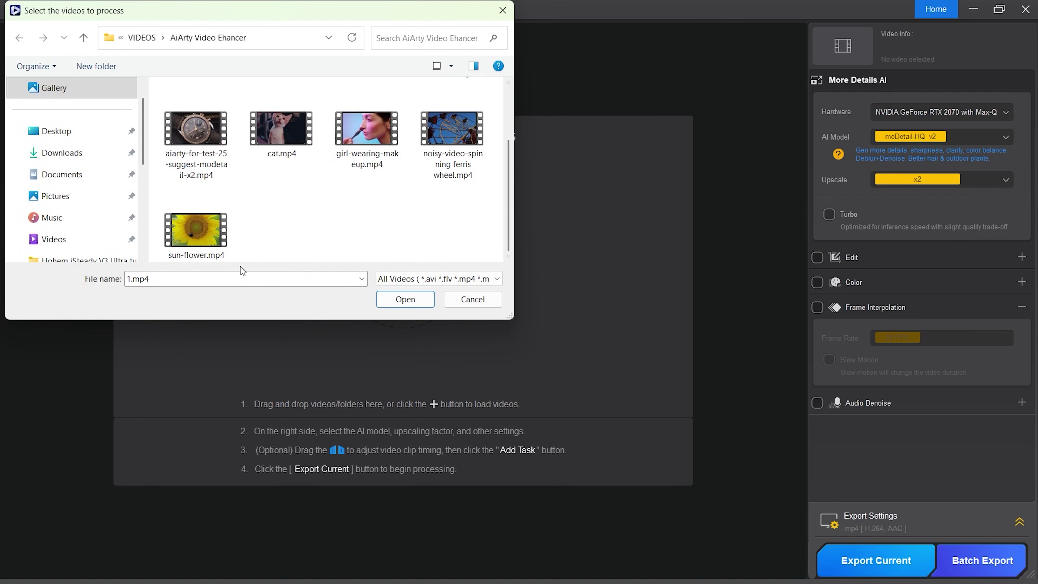
click(197, 229)
key(ctrl+a)
click(421, 298)
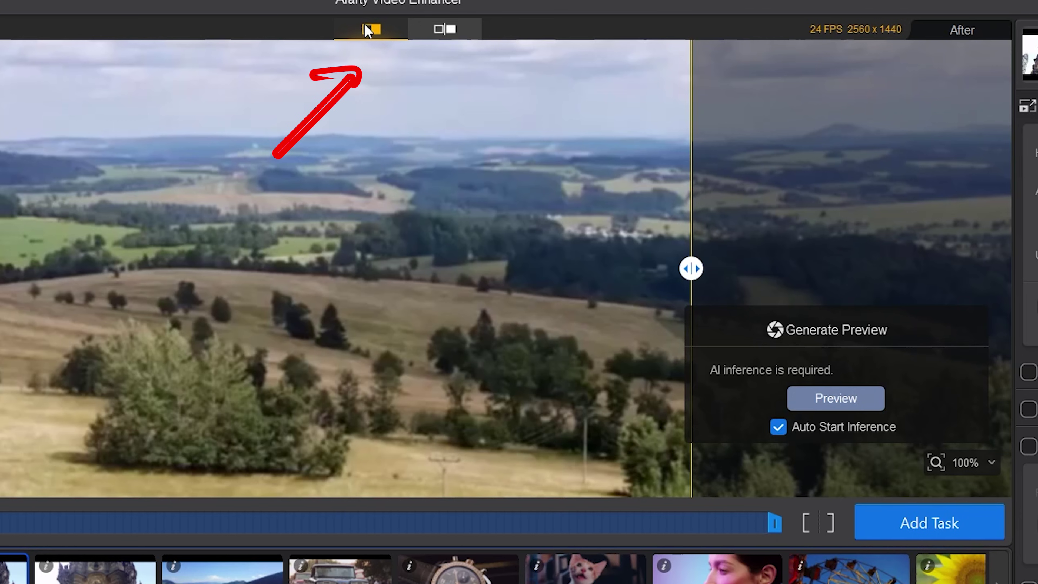
click(443, 30)
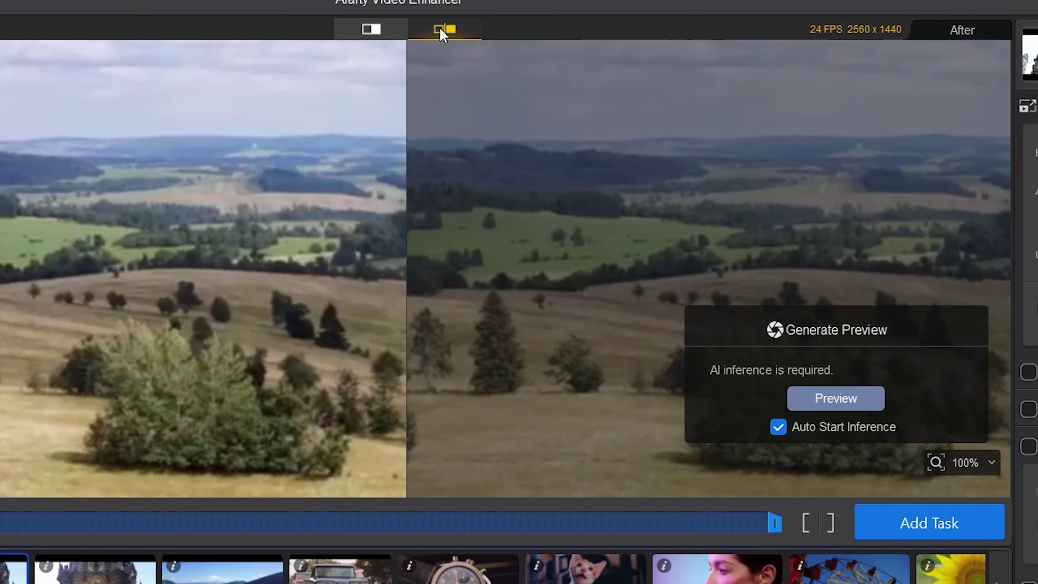
click(372, 30)
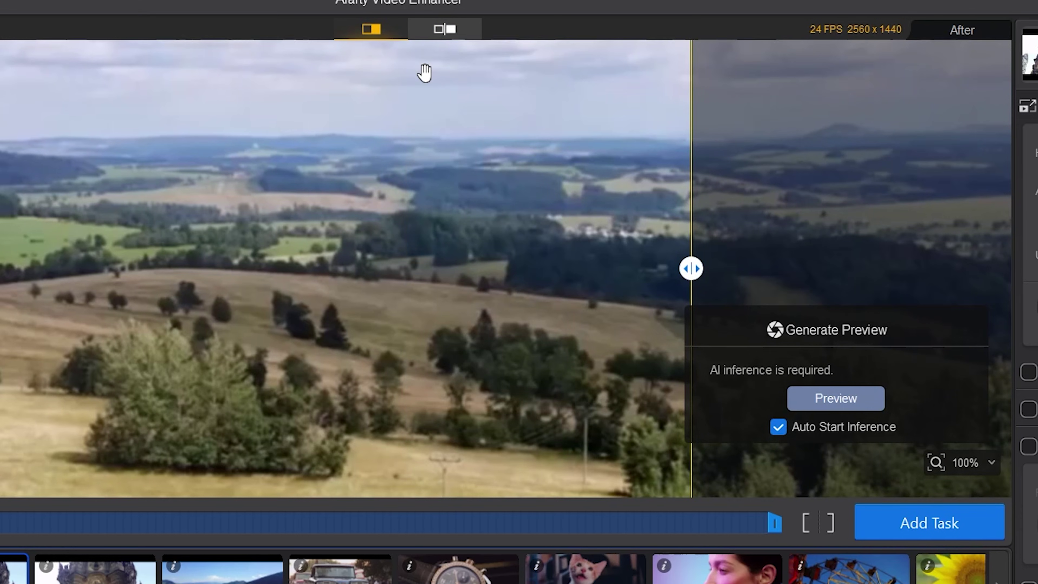
mouse_move(691, 269)
mouse_down()
mouse_move(320, 311)
mouse_move(498, 307)
mouse_move(153, 343)
mouse_move(698, 286)
mouse_up()
drag(431, 250, 399, 313)
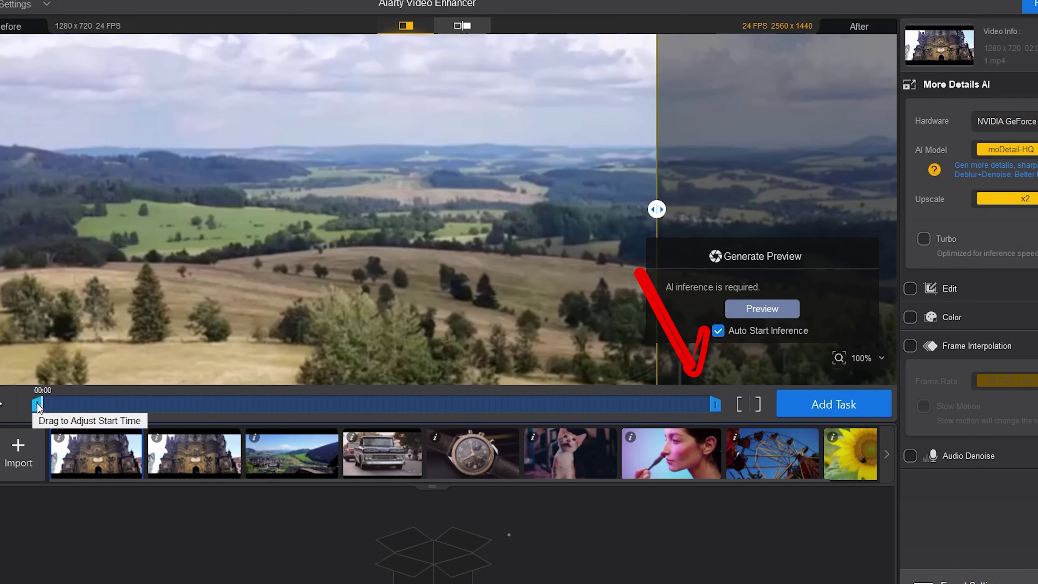
Step: Trim the first clip's end point to about 00:25, then preview 2.mp4
drag(715, 405, 567, 412)
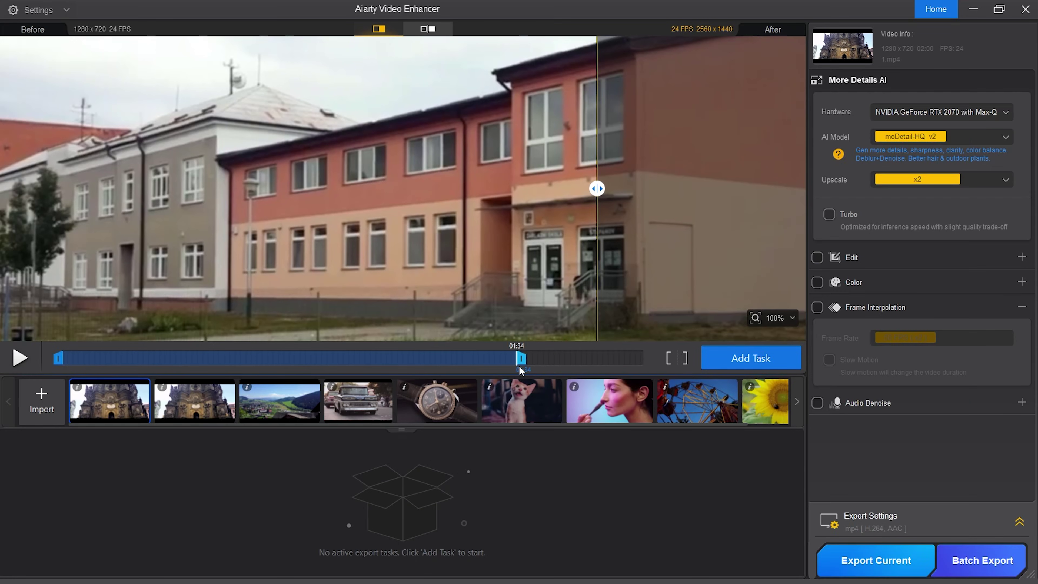
drag(519, 366, 651, 357)
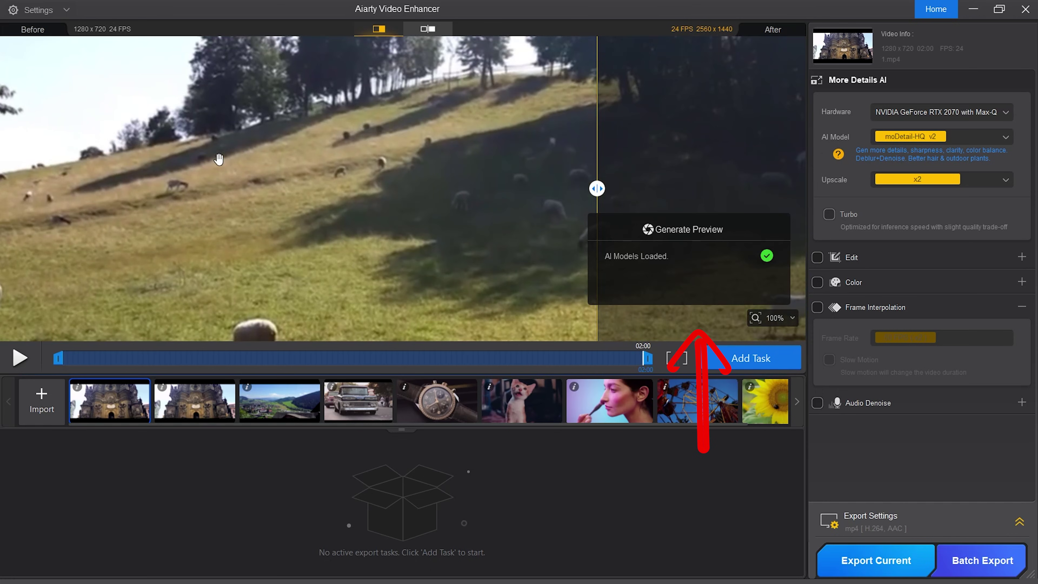
drag(308, 232, 312, 176)
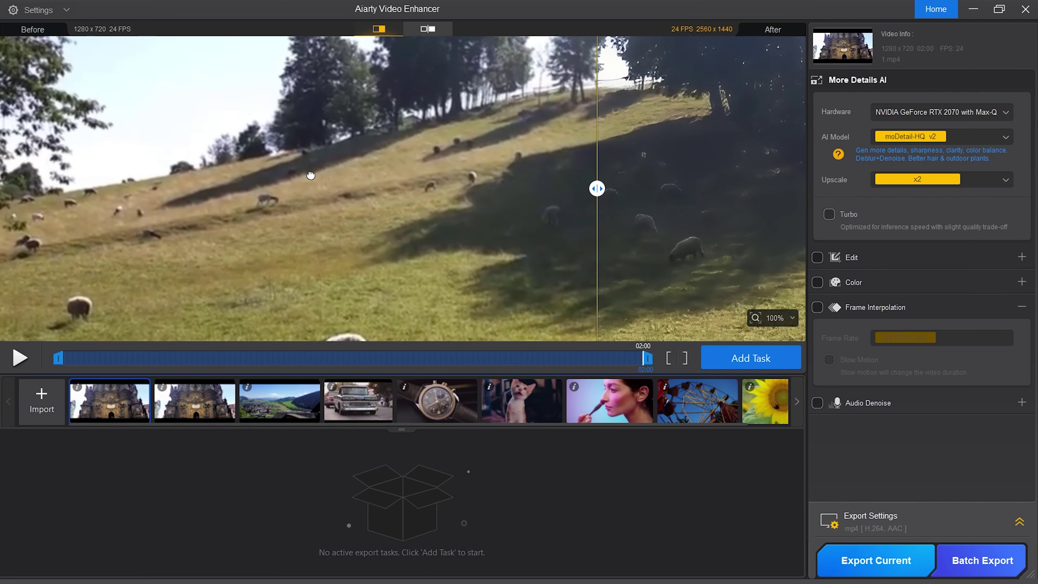
mouse_move(645, 359)
mouse_down()
mouse_move(169, 360)
mouse_move(201, 381)
mouse_up()
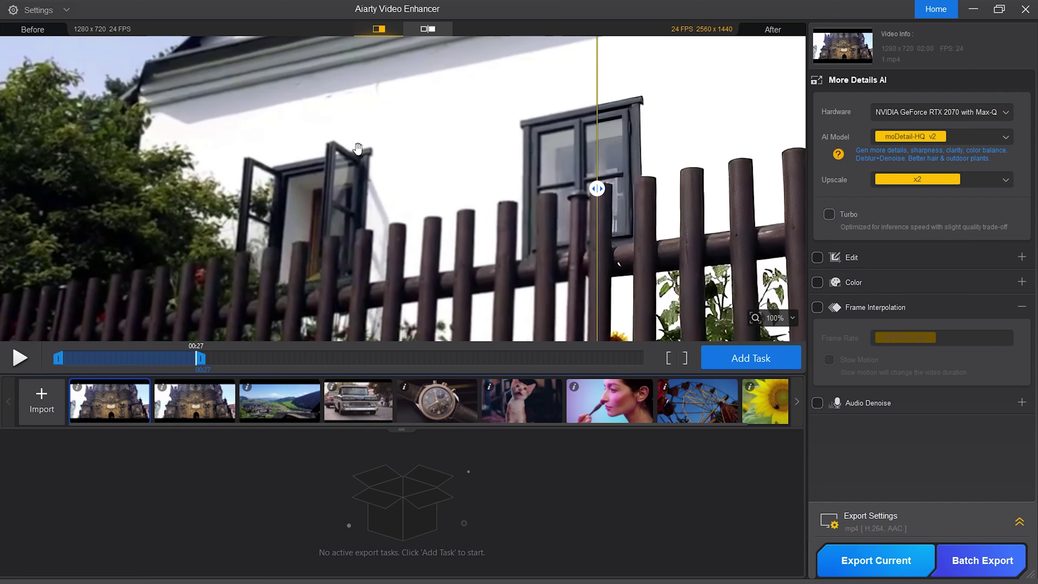
click(196, 404)
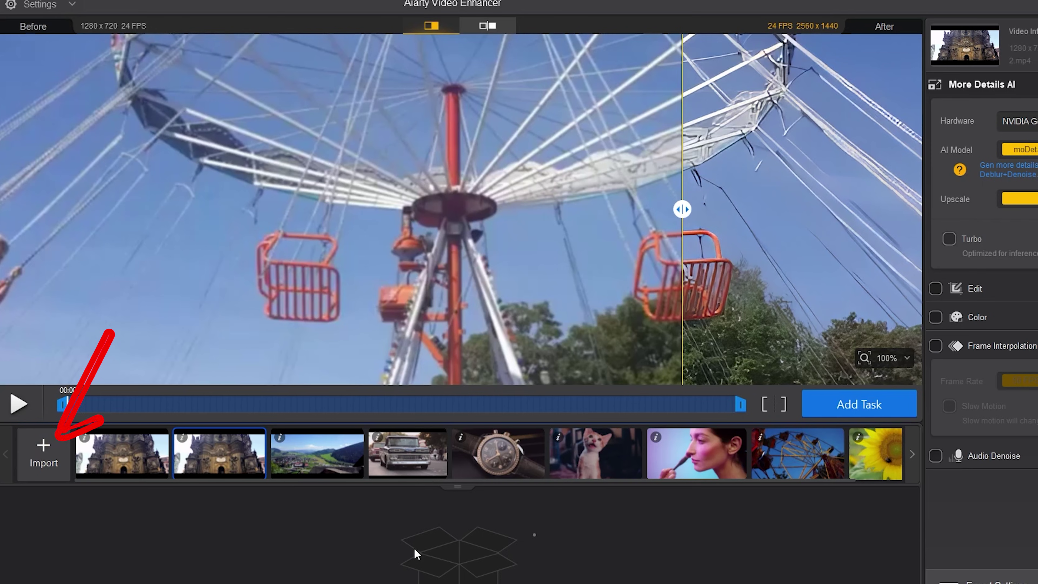
Step: Return to 1.mp4 and move its end point to 00:37
click(118, 450)
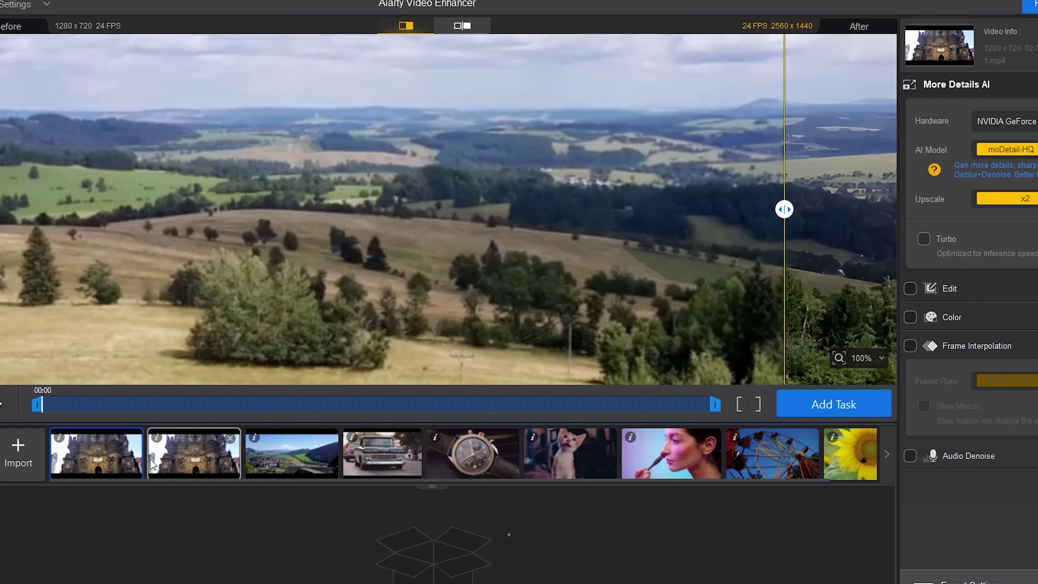
drag(716, 405, 84, 429)
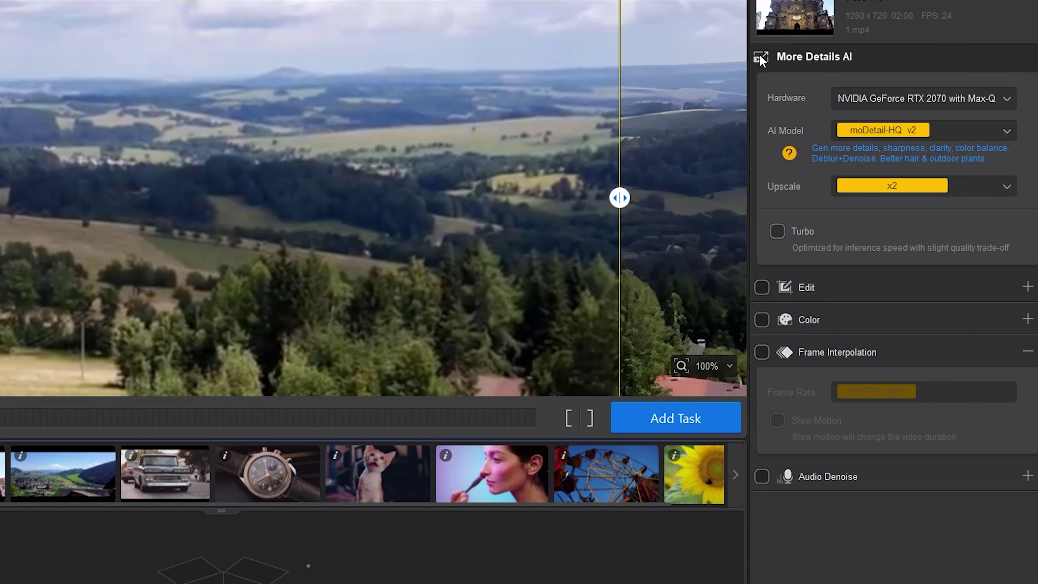
Step: Keep the NVIDIA RTX 2070 as processing hardware and view the AI model choices
click(904, 91)
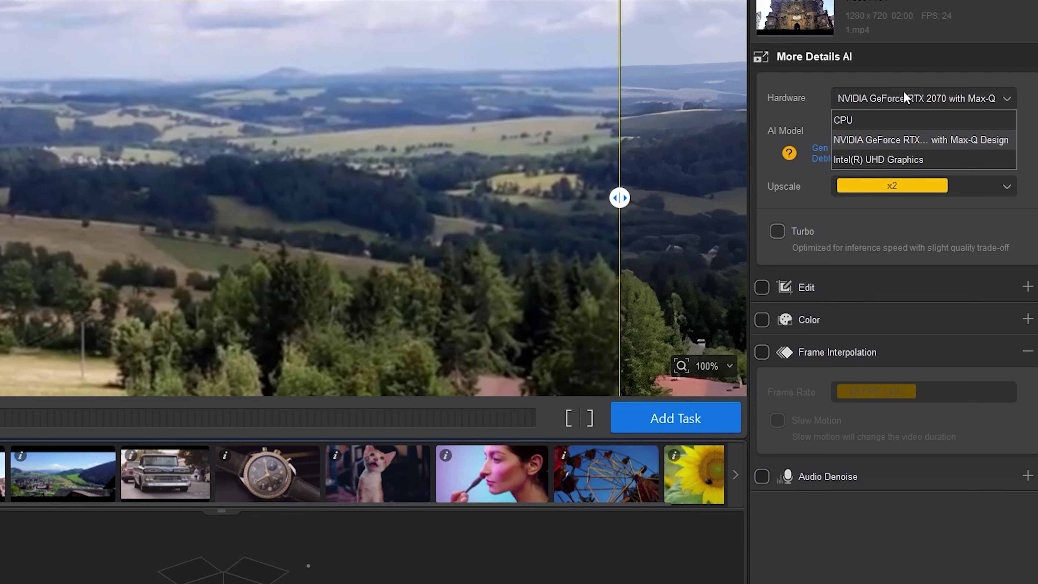
click(904, 91)
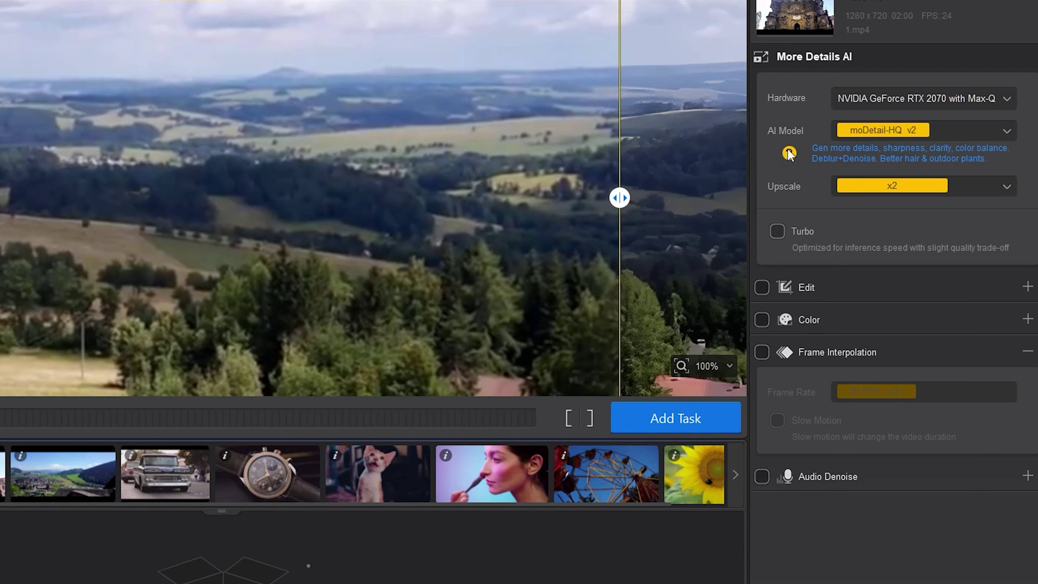
click(969, 135)
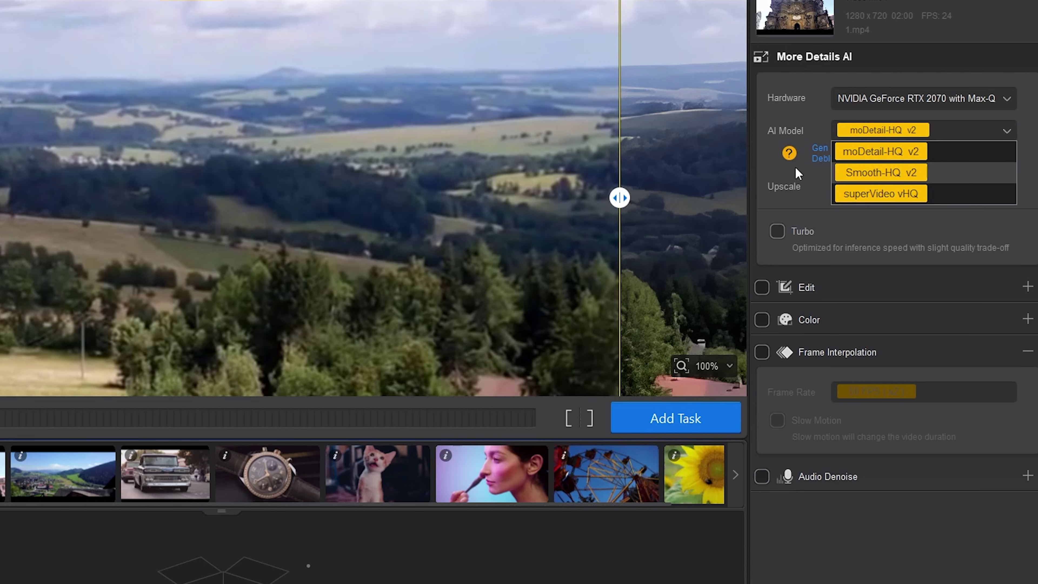
Step: Keep moDetail-HQ v2 as the AI model and read the model descriptions
click(789, 155)
click(789, 155)
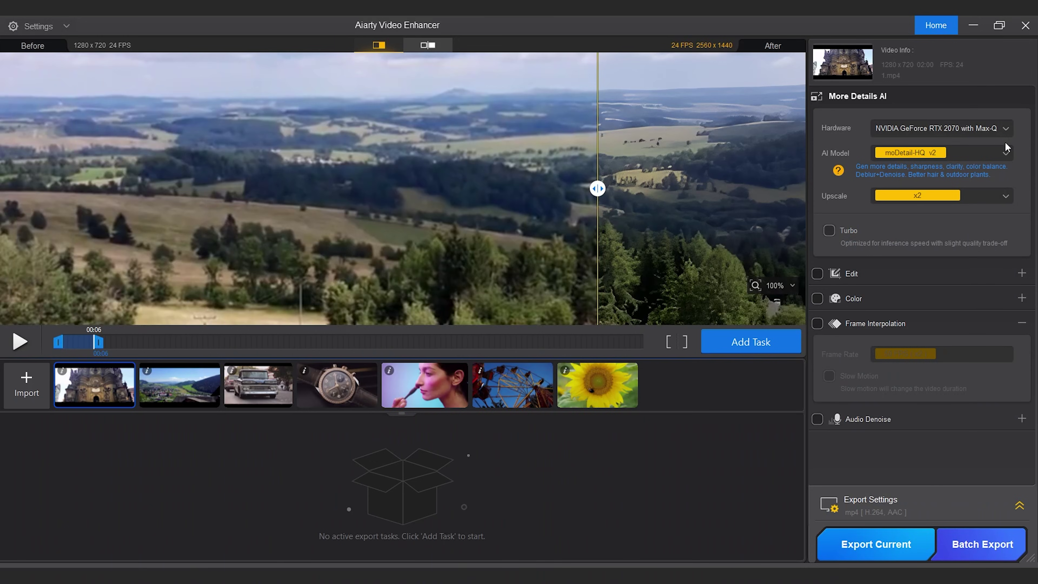
Step: Keep moDetail-HQ v2 and set the first clip's upscale to 4K (UHD), 3840x2160
click(1001, 154)
click(930, 168)
click(1006, 197)
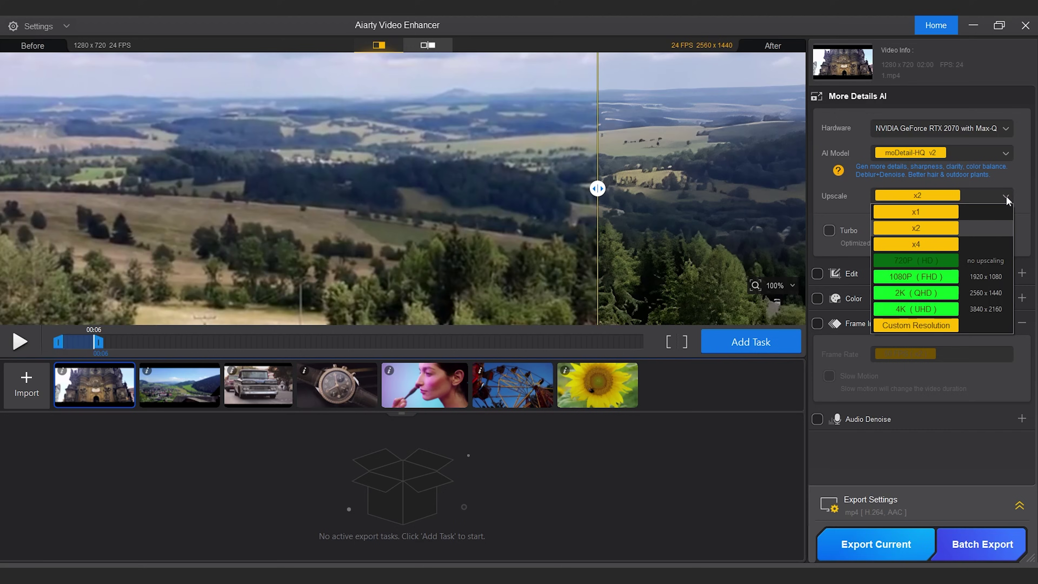
click(917, 309)
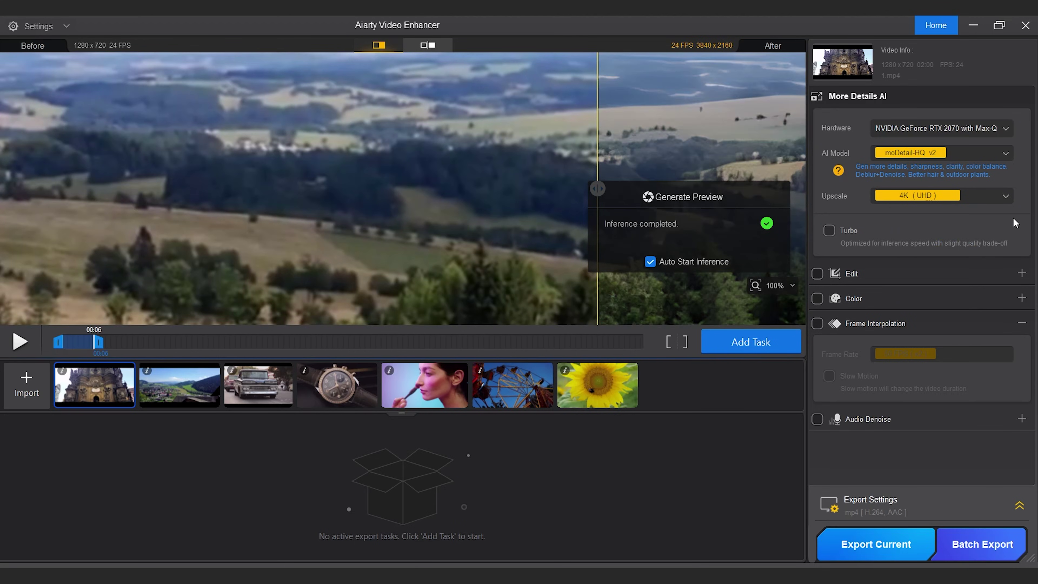
Step: Widen the enhanced side of the comparison, check magnification options, and preview the makeup clip
drag(598, 187, 547, 206)
click(788, 287)
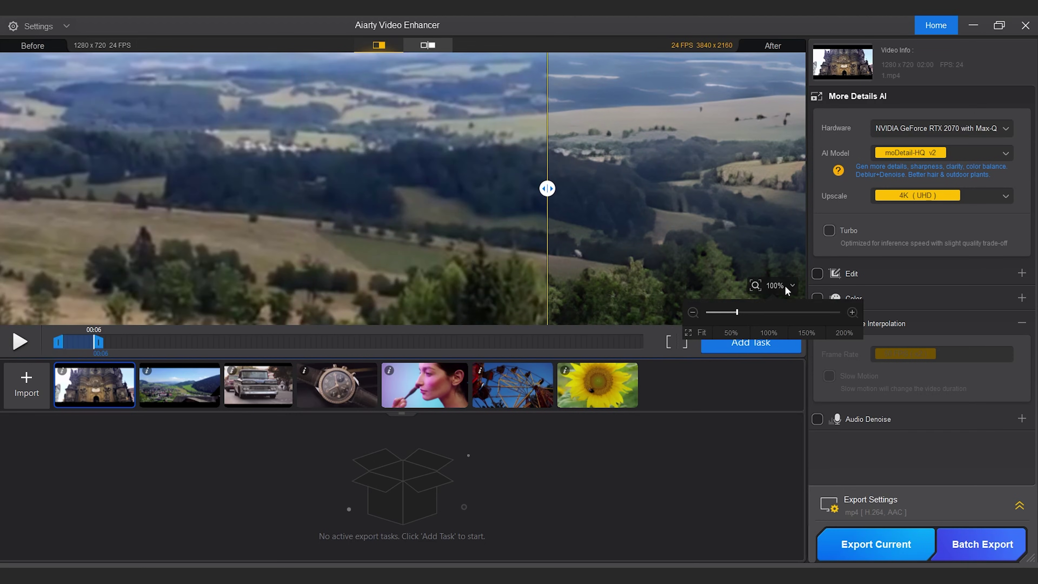
click(420, 386)
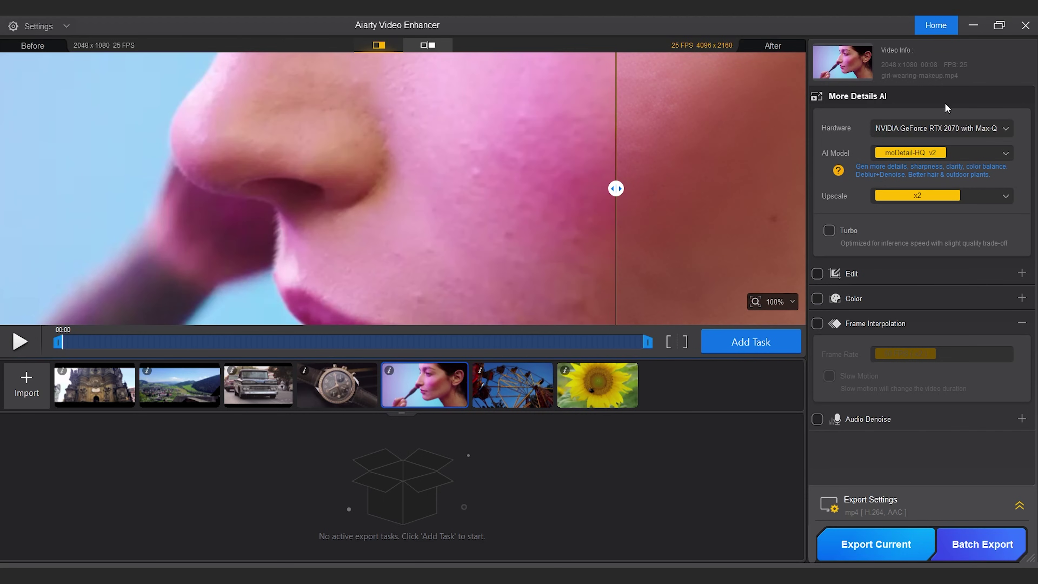
Step: Set the makeup clip's upscale to 4K (UHD) at 3840x2024, then preview the ferris wheel clip
click(948, 199)
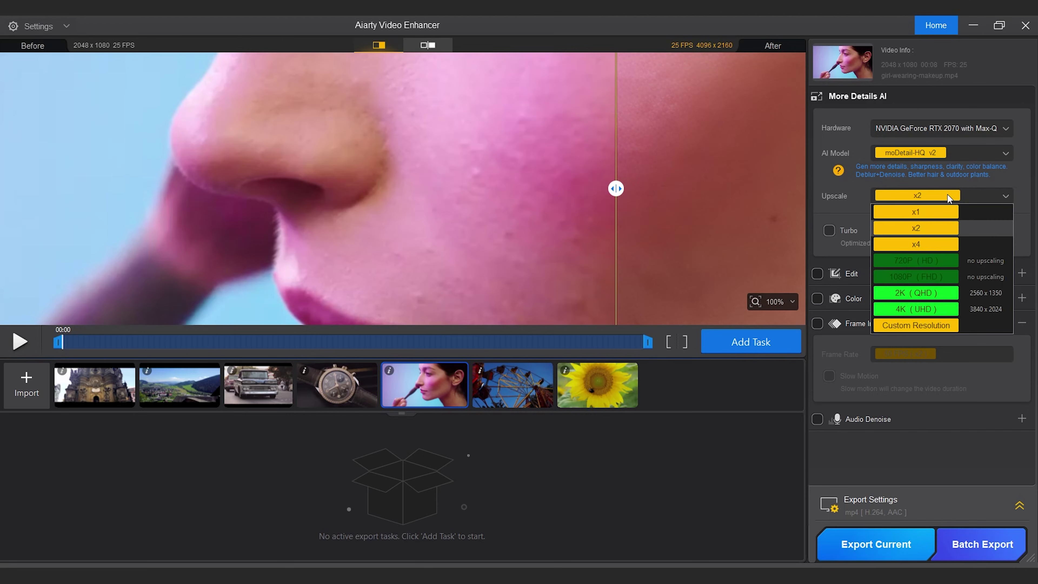
click(919, 311)
scroll(613, 192, down, 2)
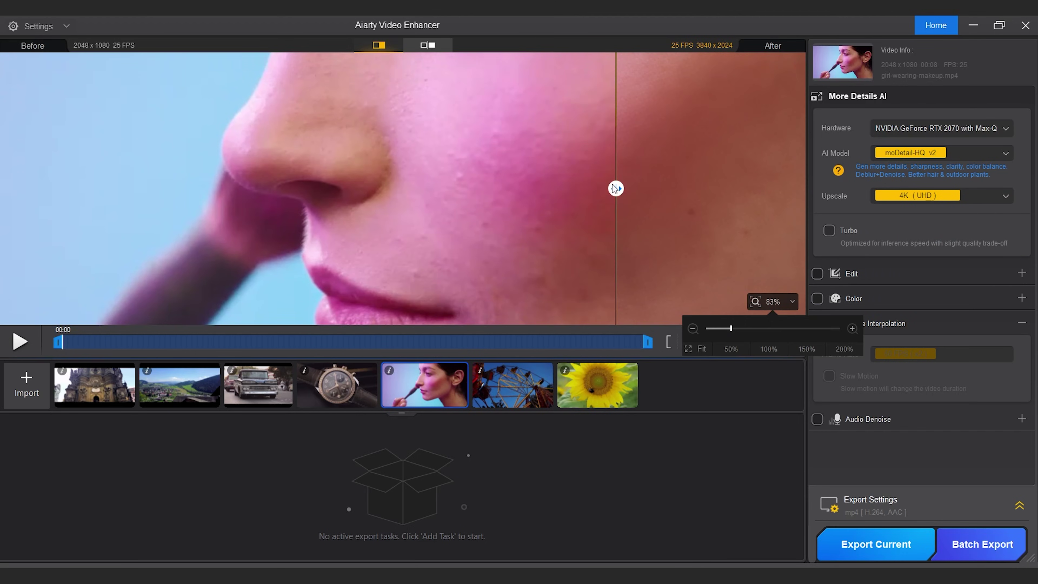
drag(615, 188, 211, 189)
click(513, 385)
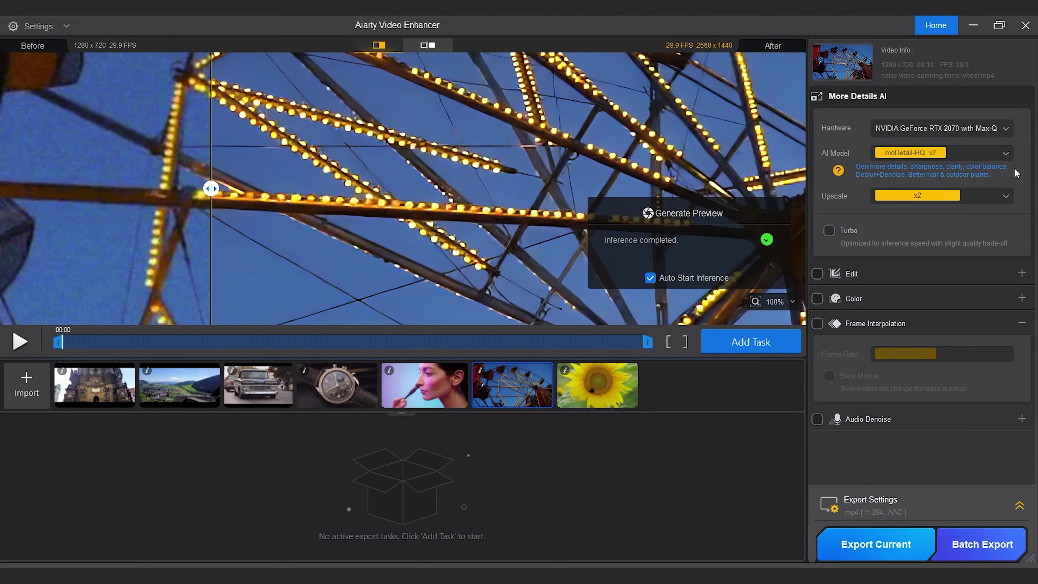
Step: Change the ferris wheel clip's AI model to superVideo vHQ and compare it with the original
click(1006, 154)
click(910, 202)
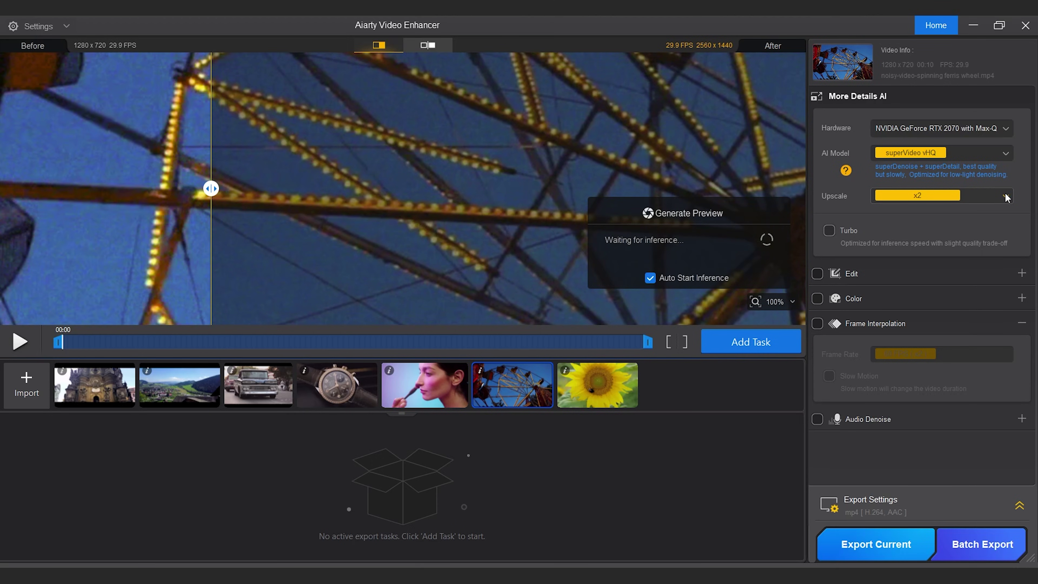
drag(211, 187, 725, 185)
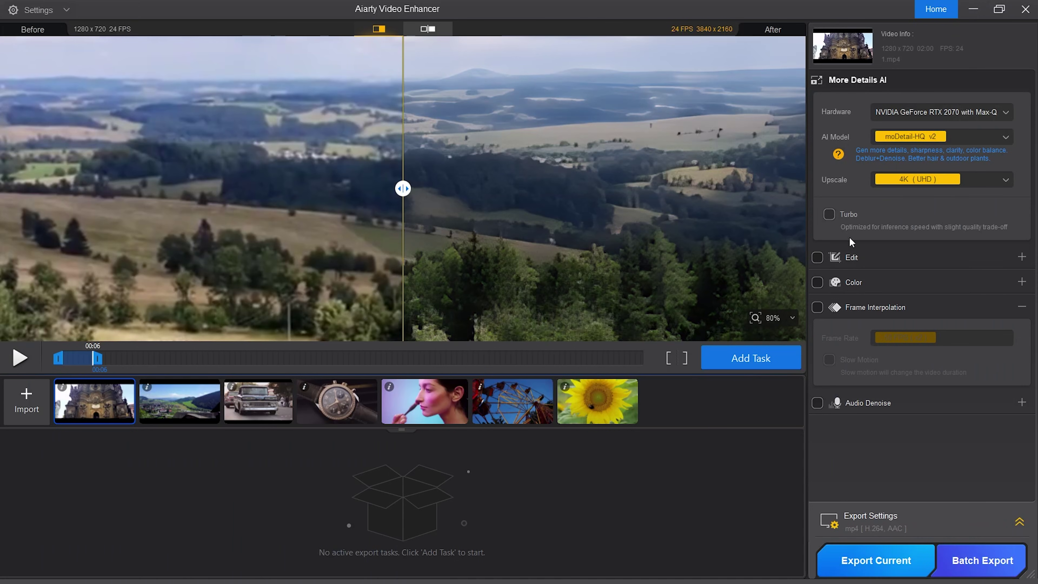
Step: Enable Color for 1.mp4, with Temperature, Tint, Exposure and Contrast at 0
click(852, 258)
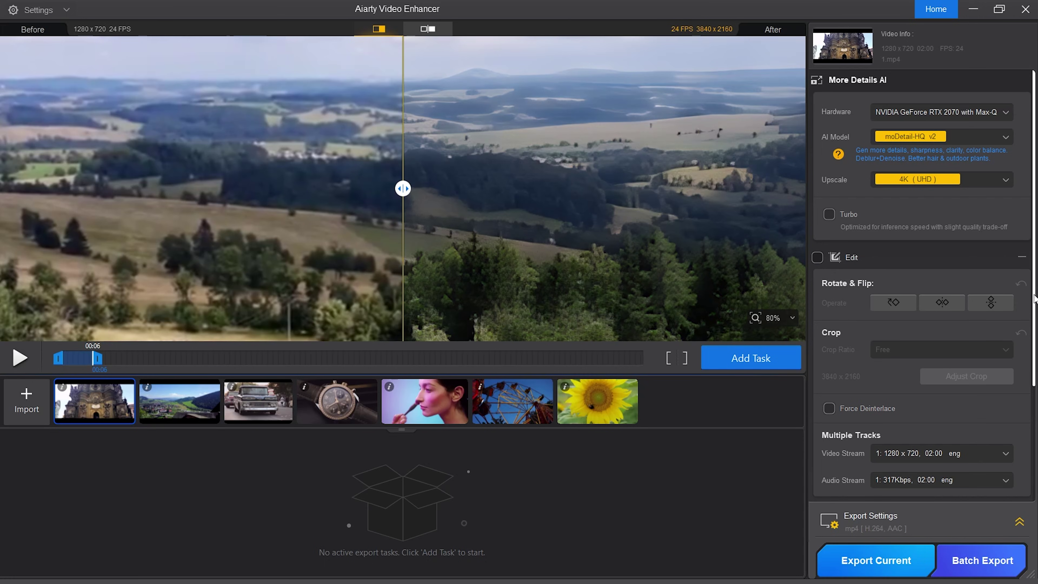
scroll(857, 435, down, 4)
click(854, 357)
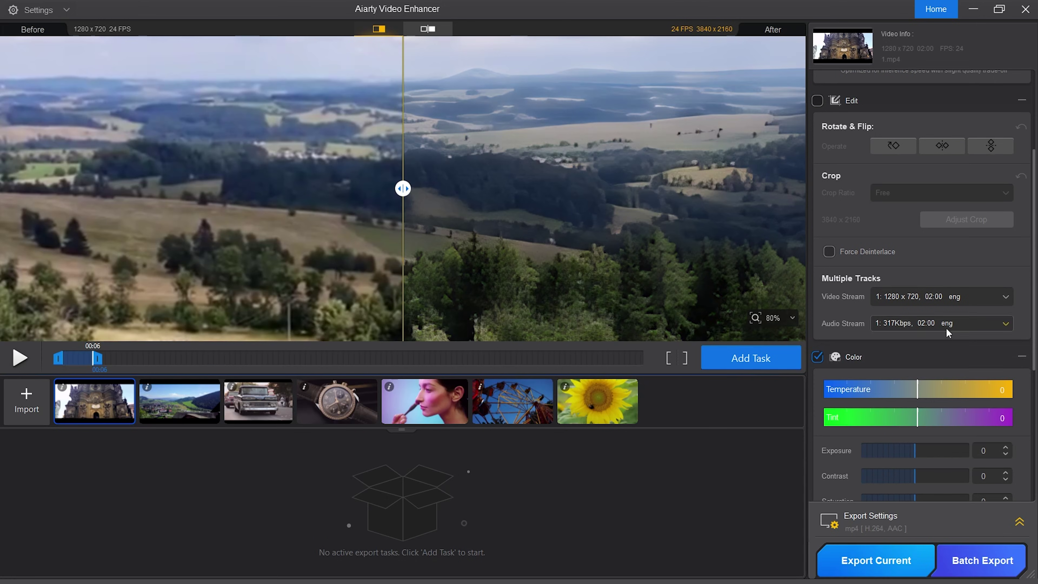
scroll(979, 290, down, 5)
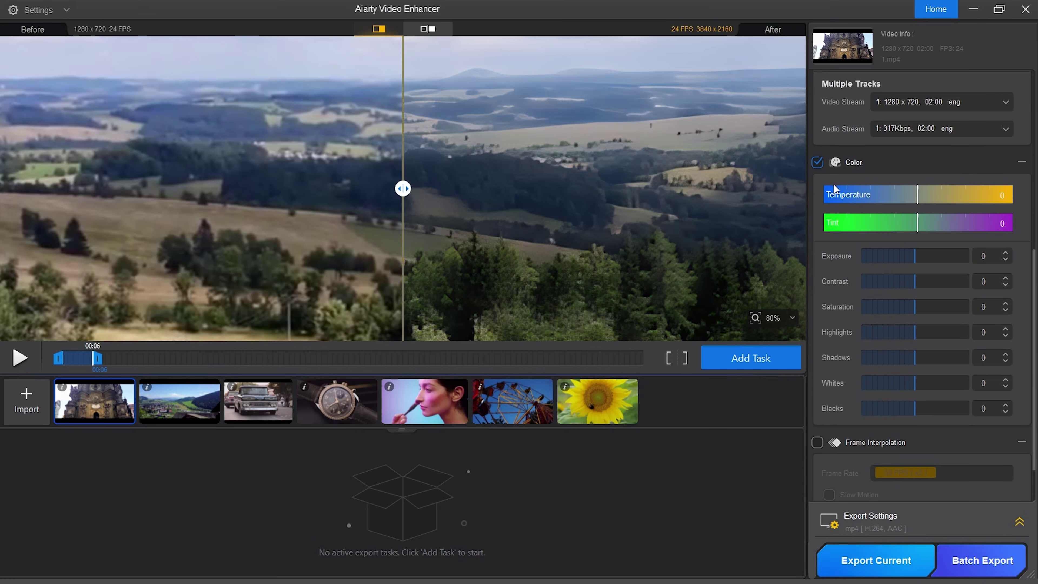
Step: Warm the landscape clip's Temperature to 12.57 and raise its Contrast to 45
click(916, 195)
drag(916, 195, 921, 196)
drag(403, 188, 157, 196)
mouse_move(922, 192)
mouse_down()
mouse_move(940, 195)
mouse_move(930, 191)
mouse_up()
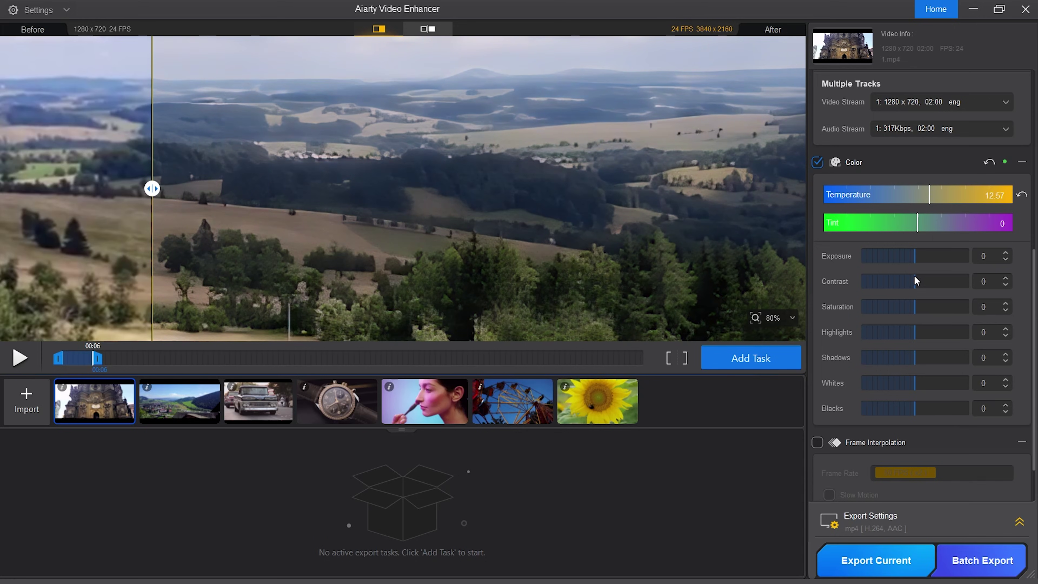
drag(914, 276, 915, 409)
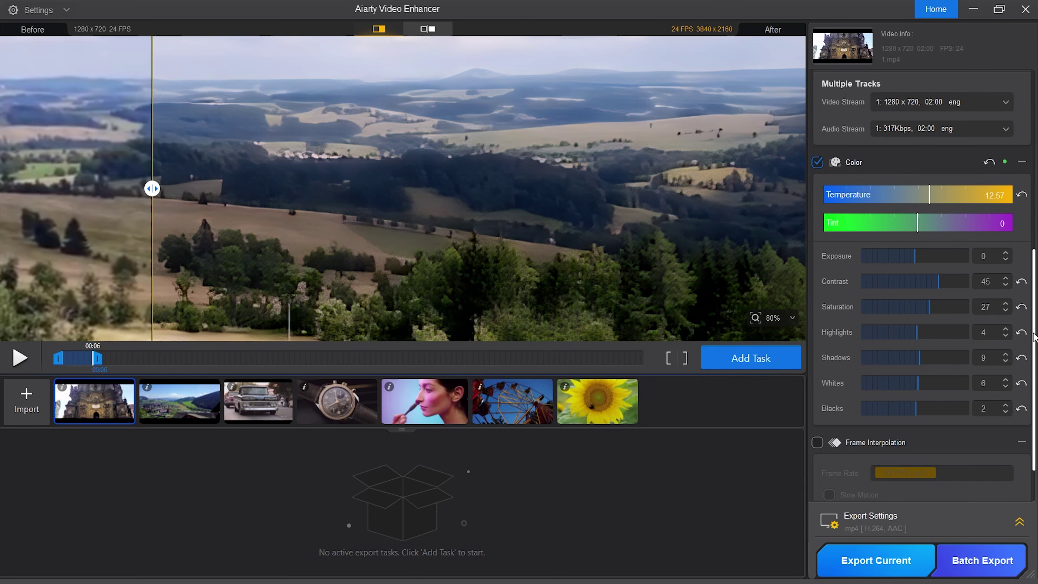
scroll(1022, 401, down, 2)
click(882, 384)
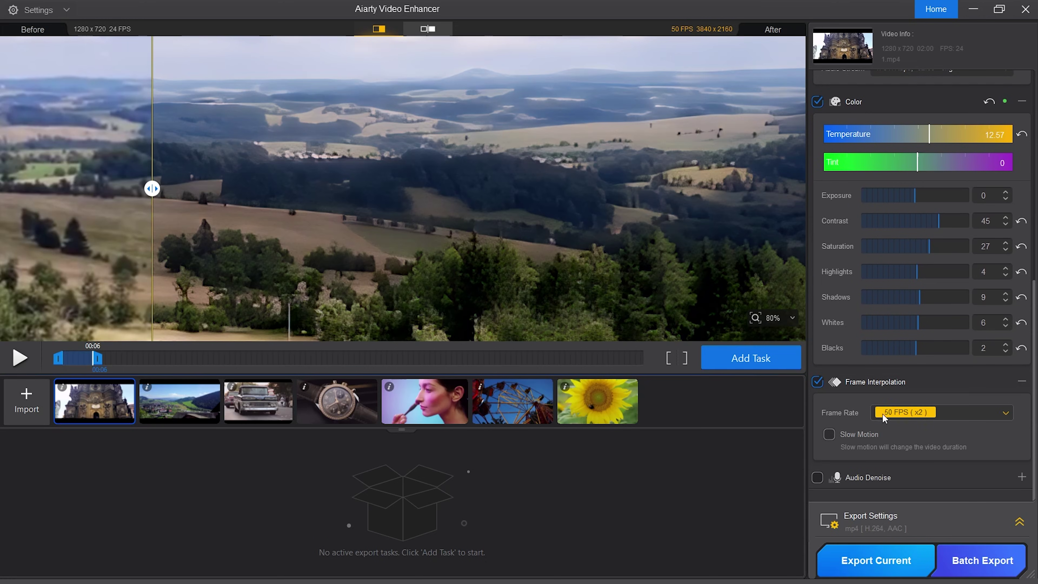
click(925, 415)
click(926, 417)
click(817, 382)
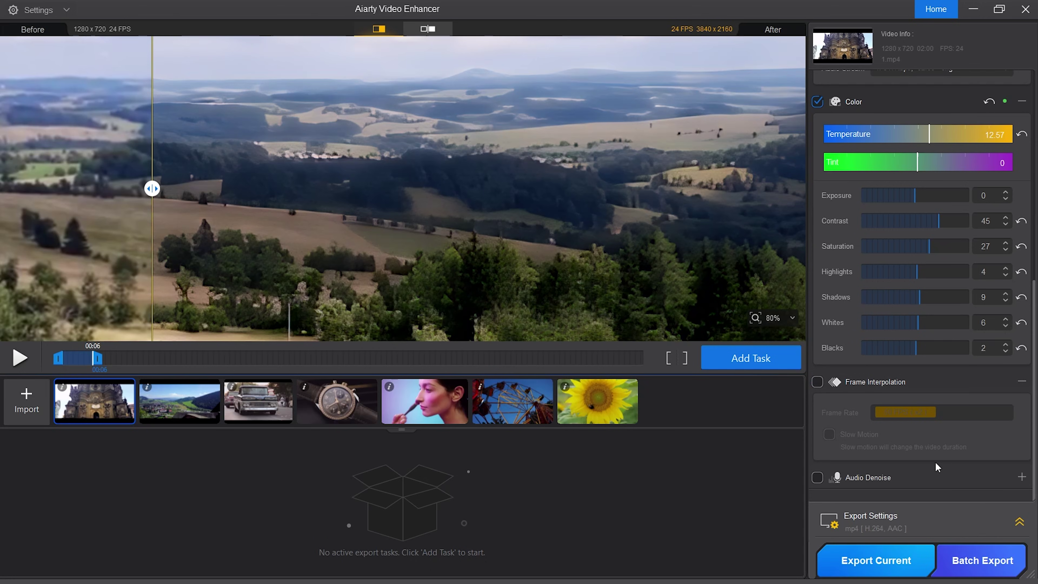
click(932, 479)
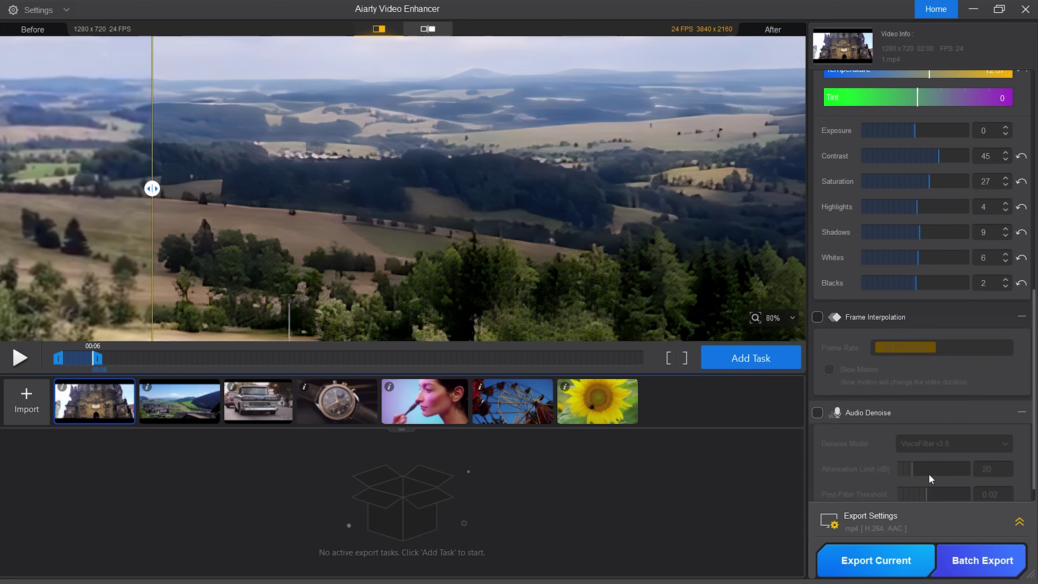
click(818, 387)
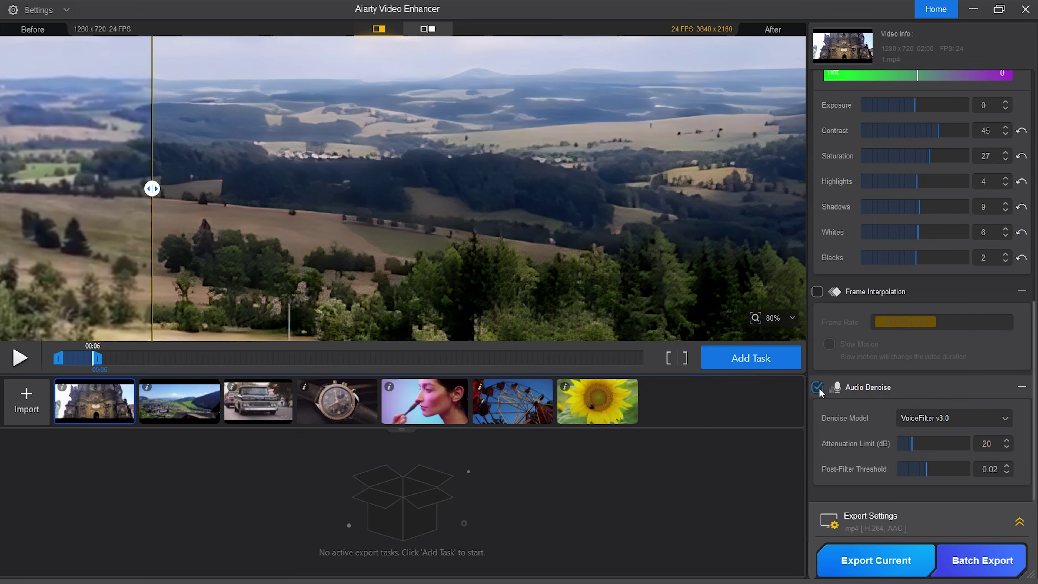
click(948, 419)
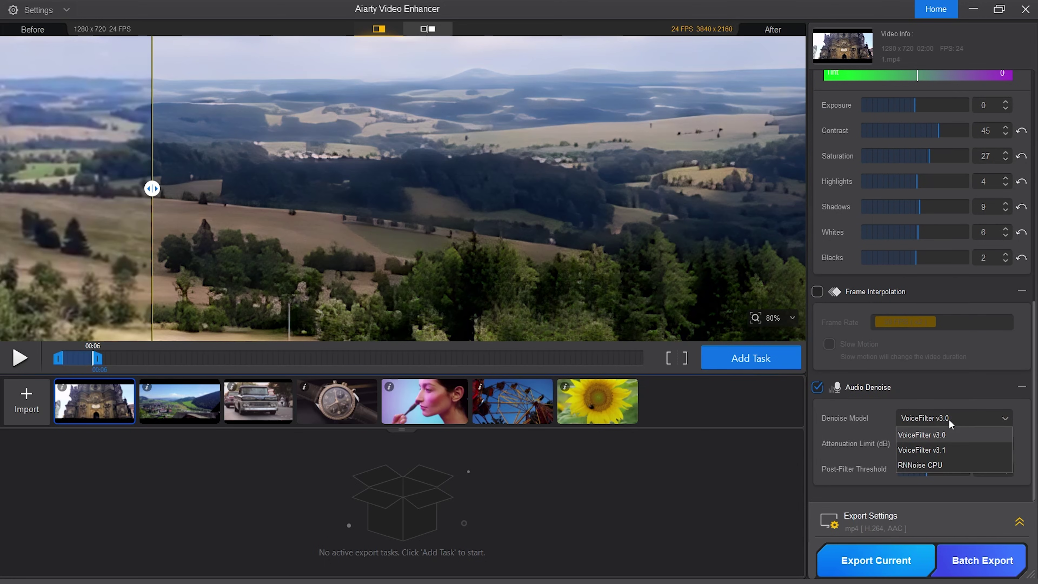
click(949, 421)
click(818, 387)
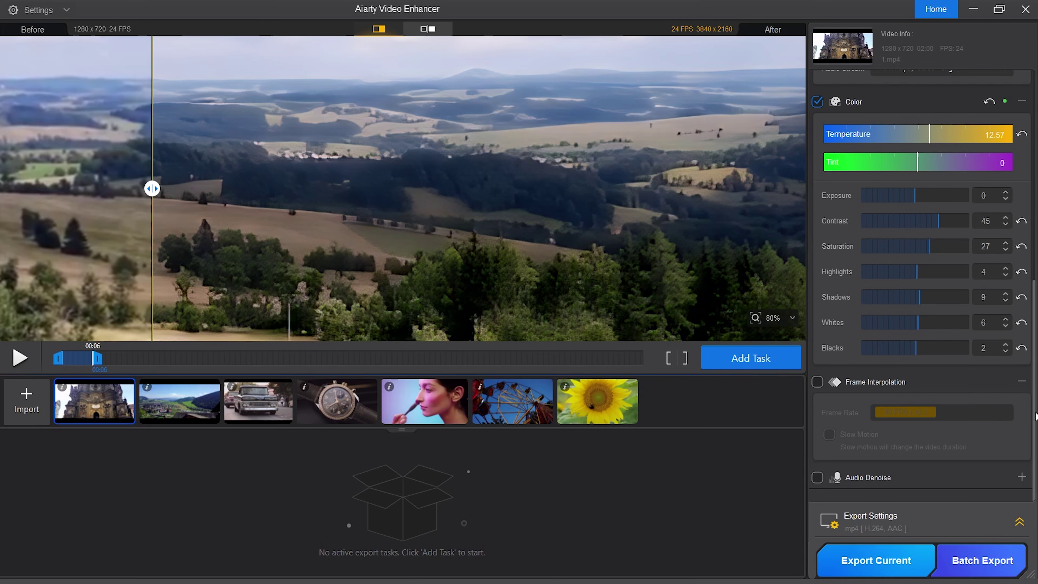
Step: Add the graded 1.mp4 clip to the task queue at 3840x2160 with moDetail-HQ v2
scroll(924, 286, up, 5)
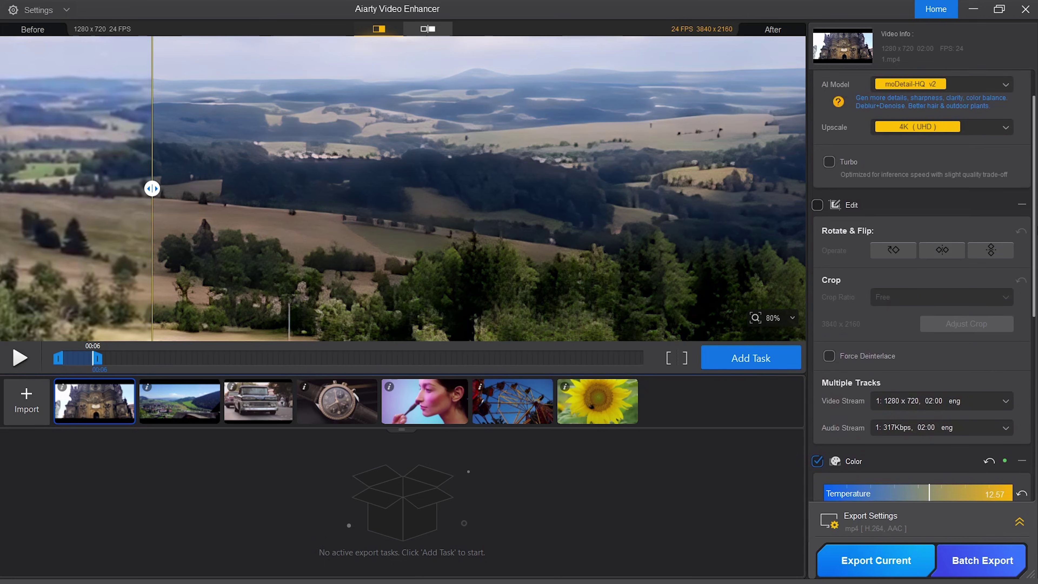
scroll(1020, 378, down, 6)
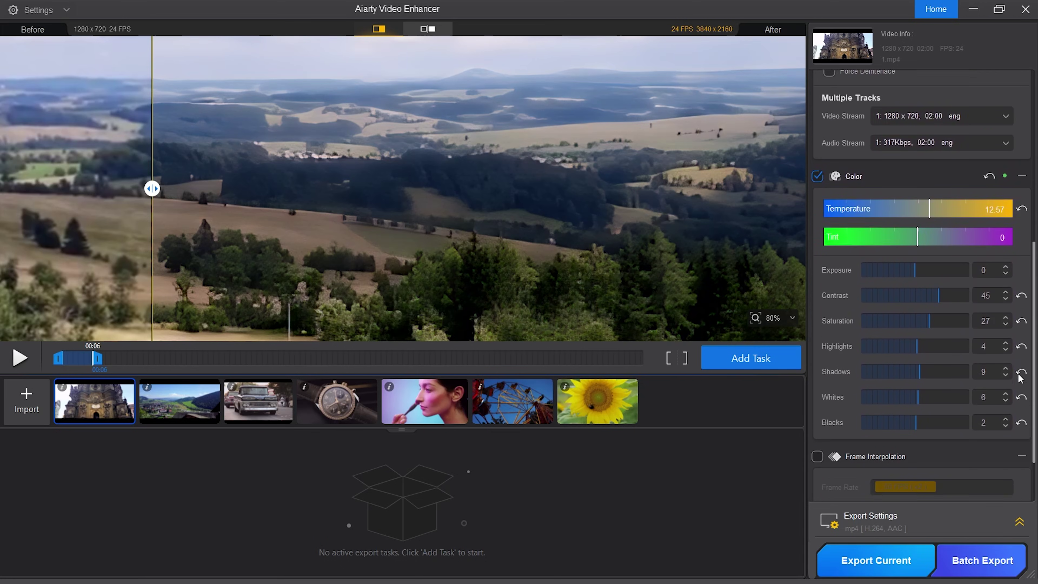
scroll(1020, 378, down, 1)
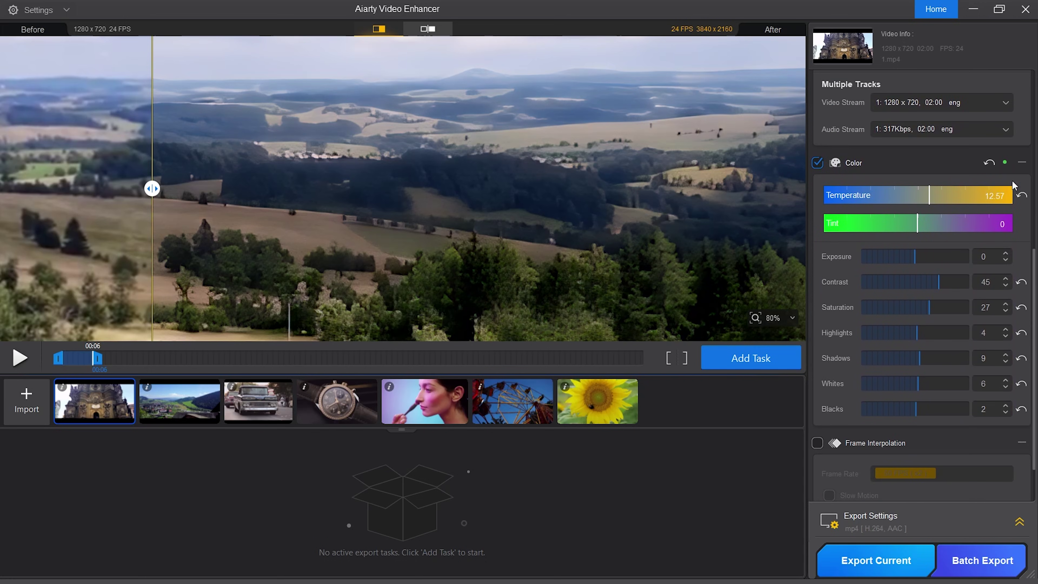
click(751, 359)
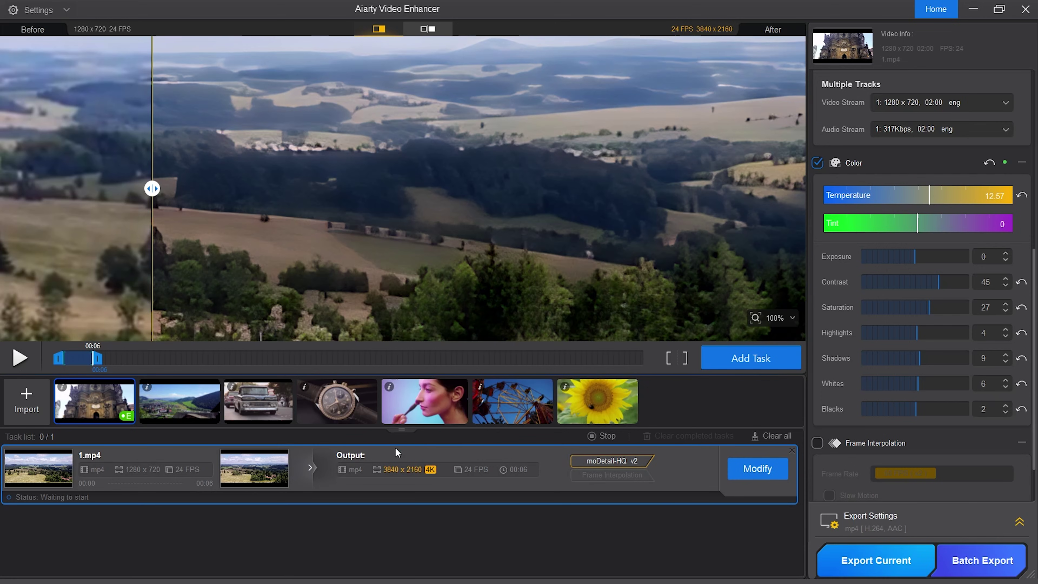
Step: Modify and apply the queued 1.mp4 task, then reveal the mp4, H.264, AAC export settings
click(749, 469)
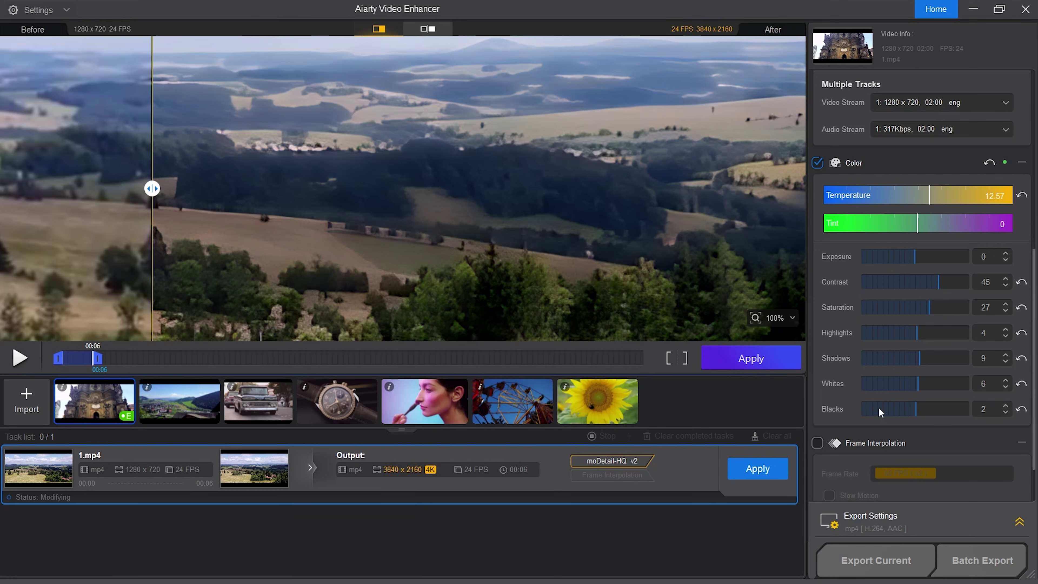
click(753, 473)
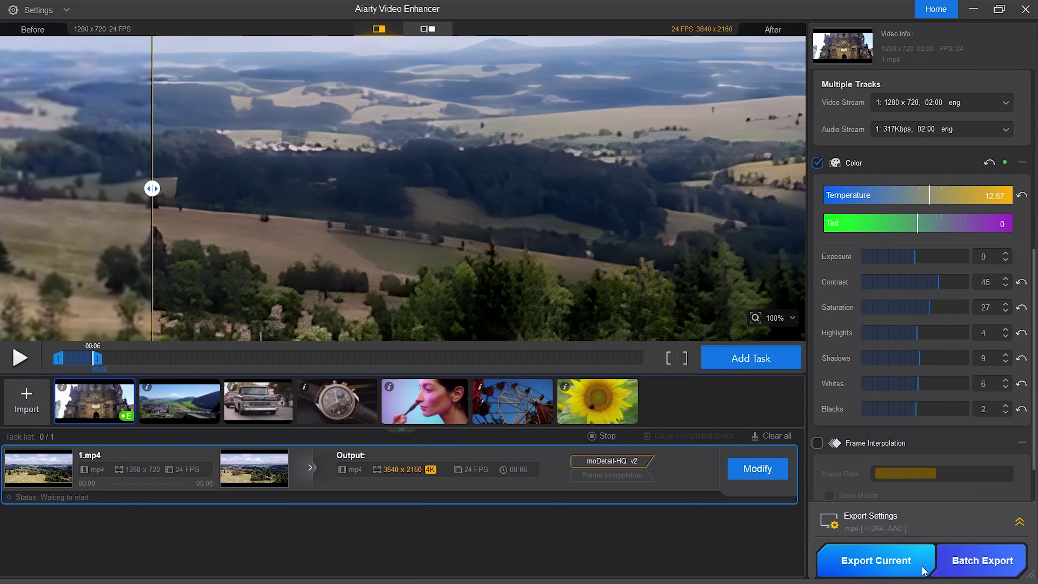
click(915, 527)
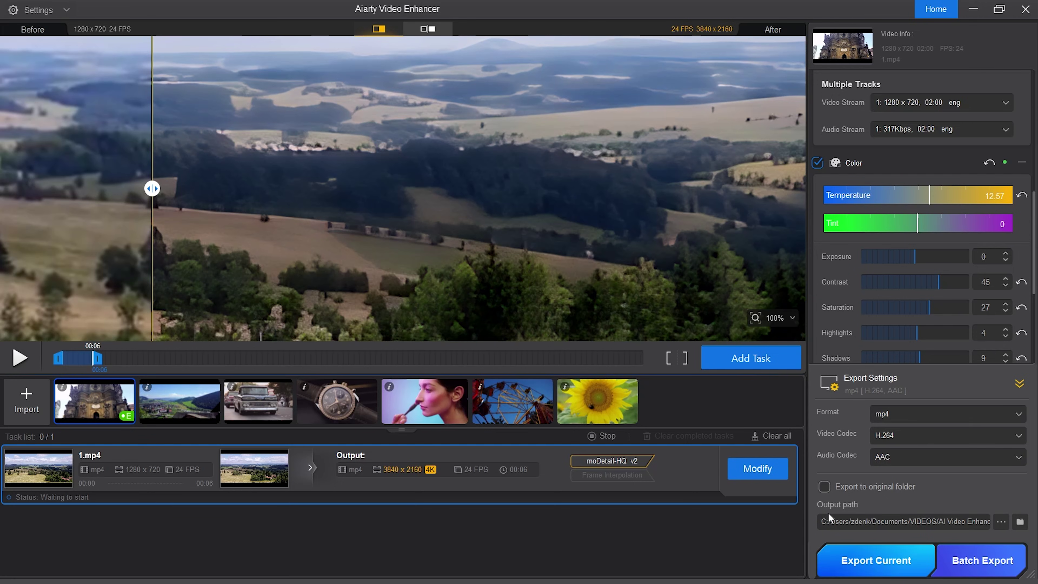
Step: Start exporting the current 1.mp4 task
click(868, 563)
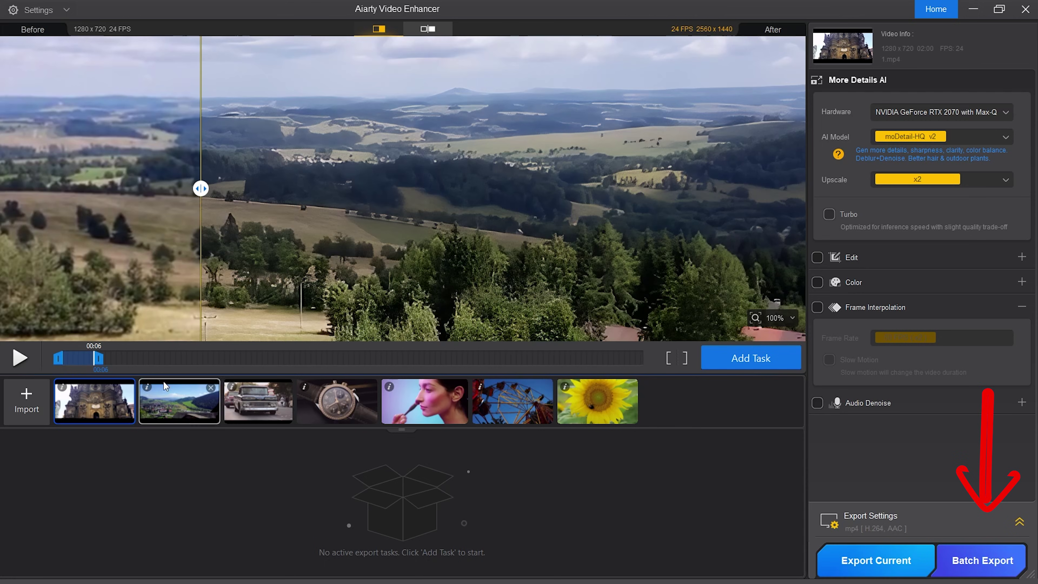
Step: Set 1.mp4 to 4K (UHD) with Color enabled, queue it, and switch to 3.mp4
click(910, 182)
click(913, 293)
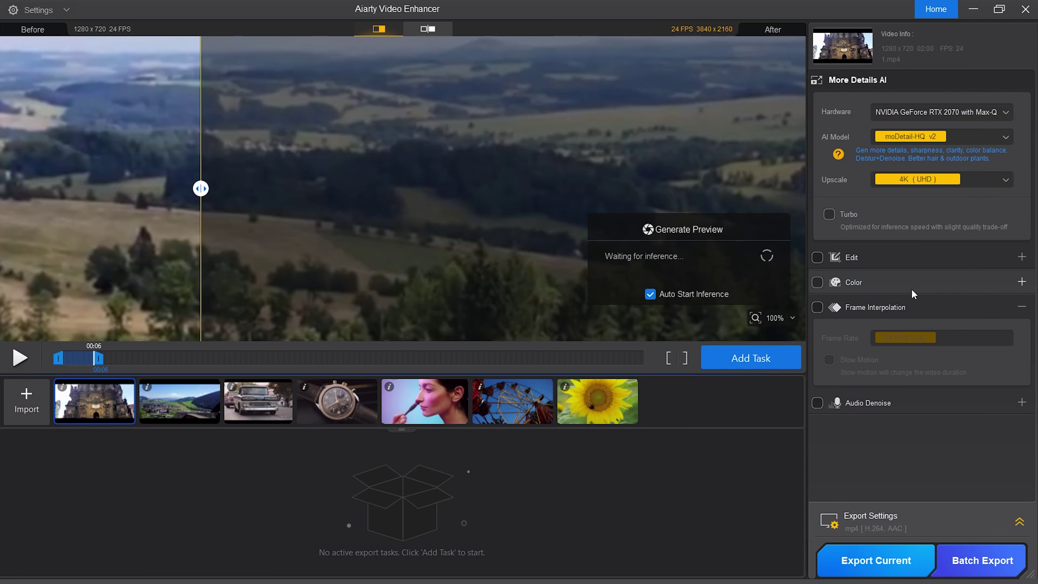
click(910, 283)
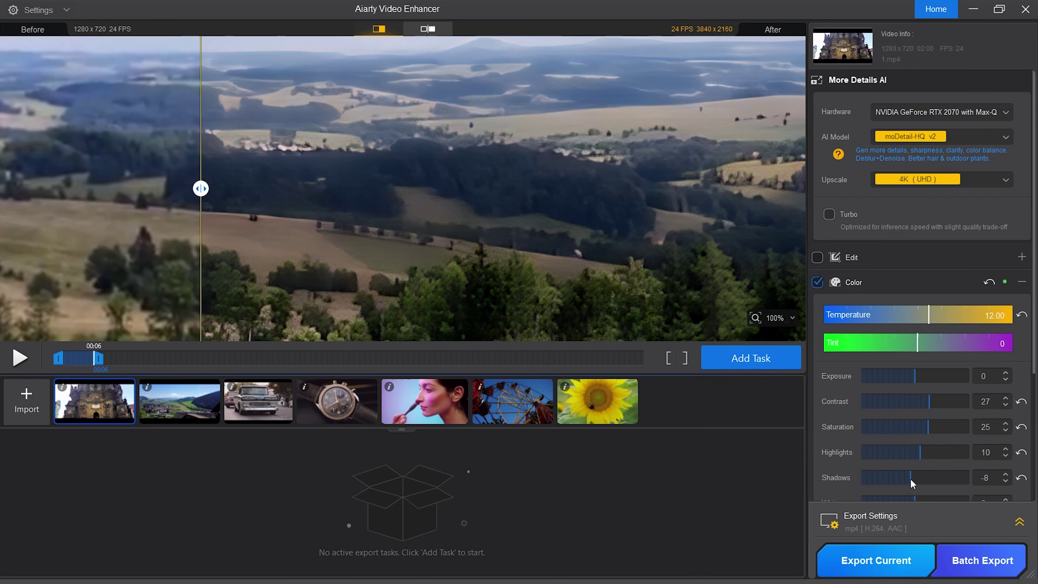
click(768, 359)
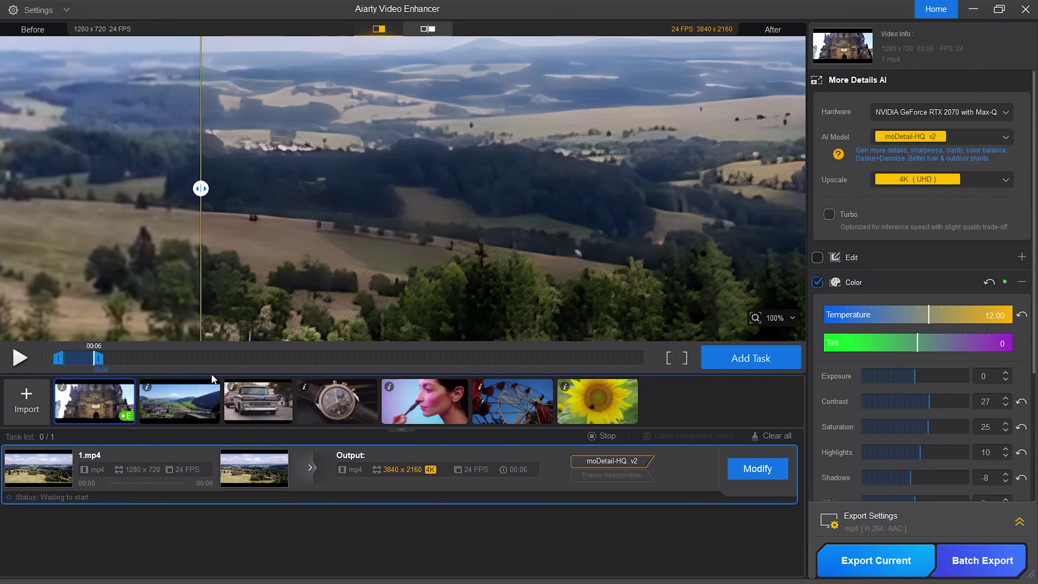
click(180, 400)
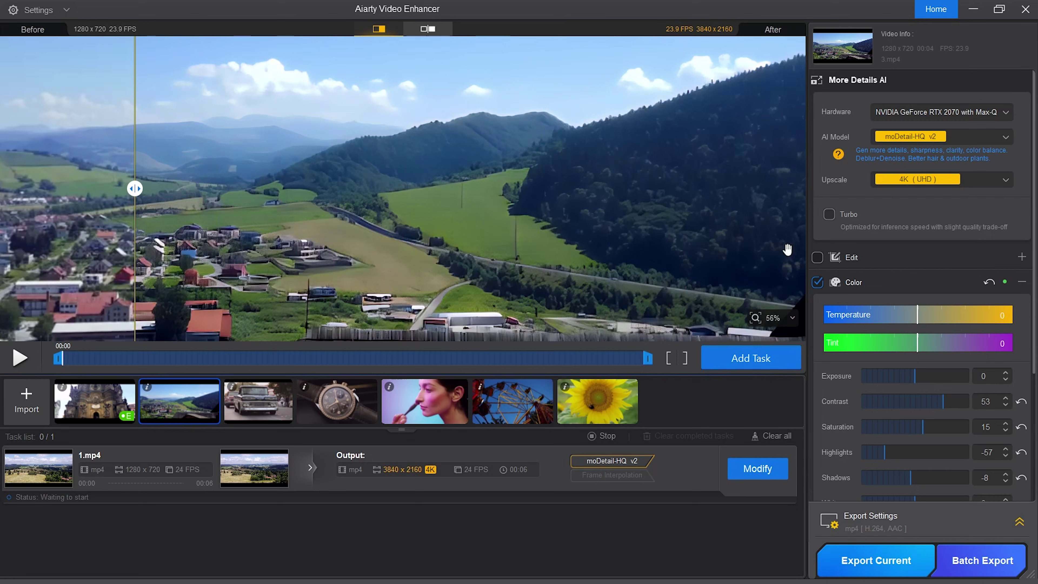
Step: Queue 3.mp4 and the truck clip as 4K tasks, then remove the watch clip
click(755, 354)
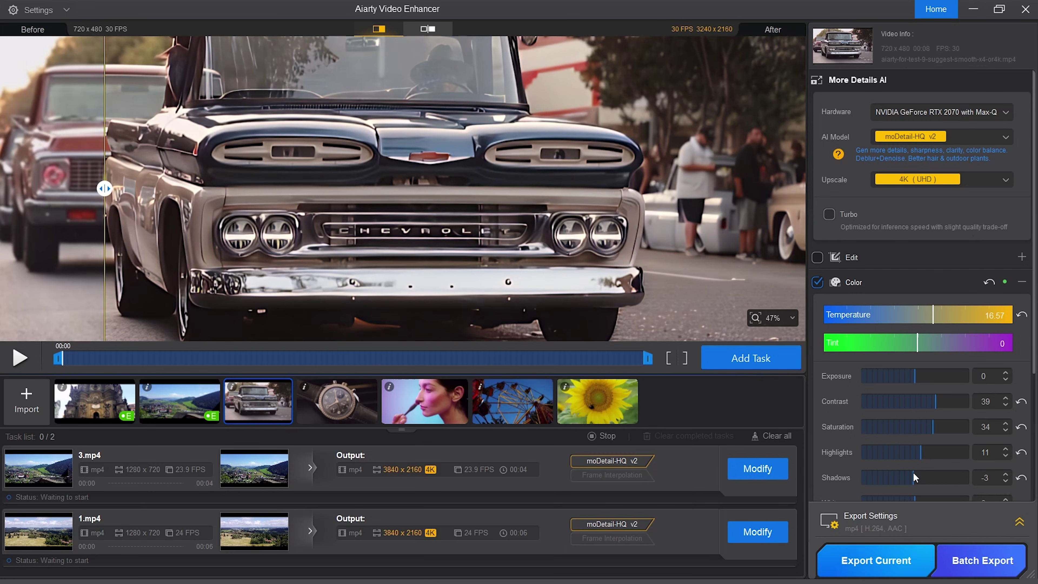
click(752, 355)
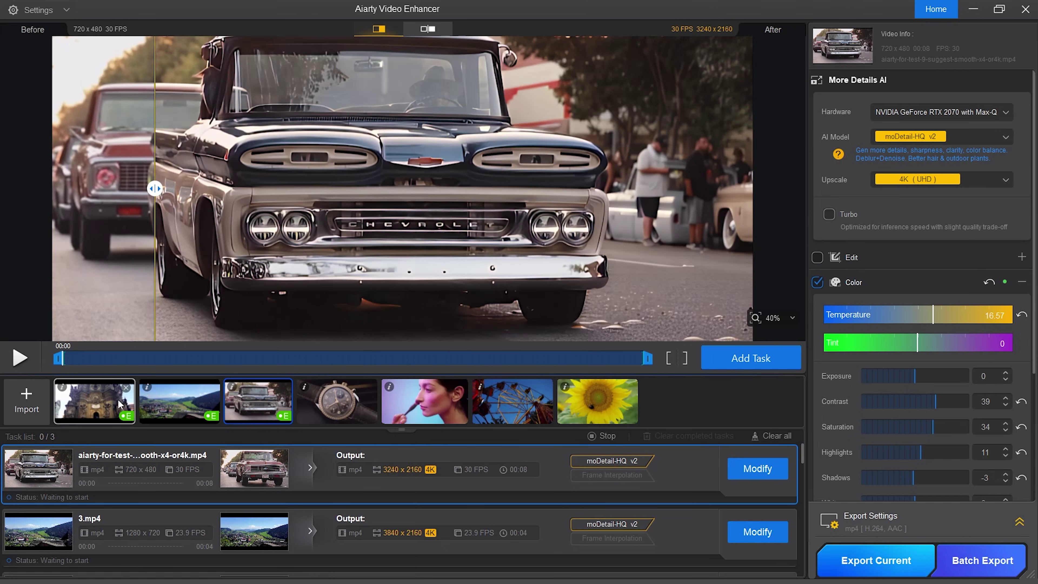
click(369, 387)
Step: Remove the face, ferris-wheel and sunflower clips, then batch export the three queued tasks
click(374, 387)
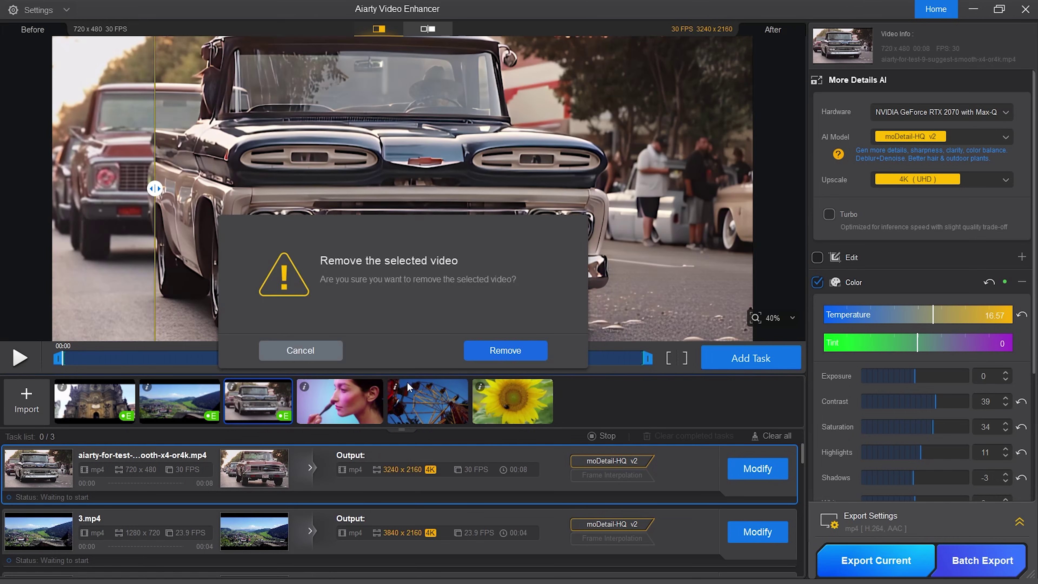
click(491, 346)
click(371, 388)
click(496, 349)
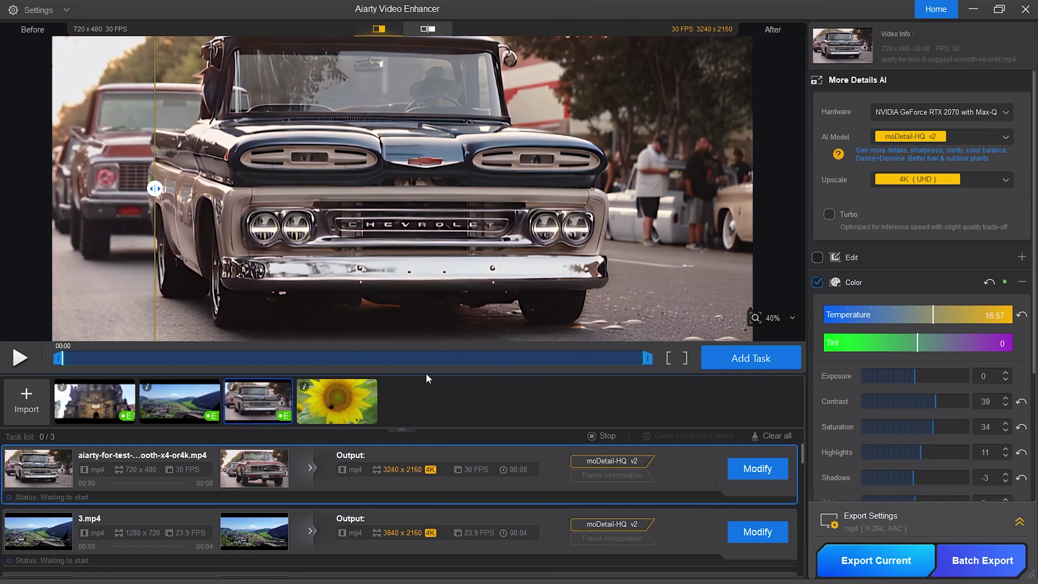
click(369, 389)
click(496, 349)
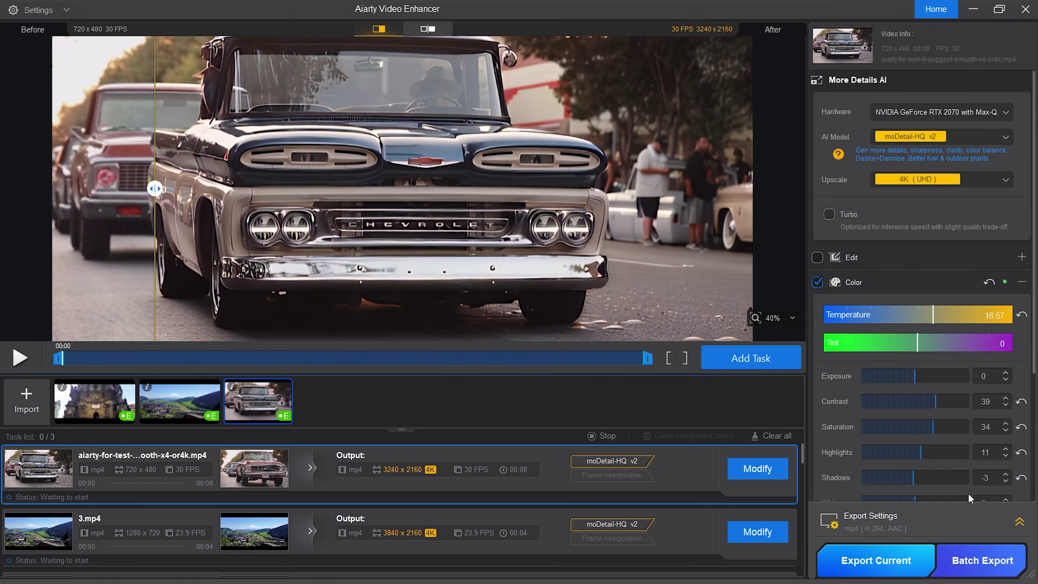
click(994, 558)
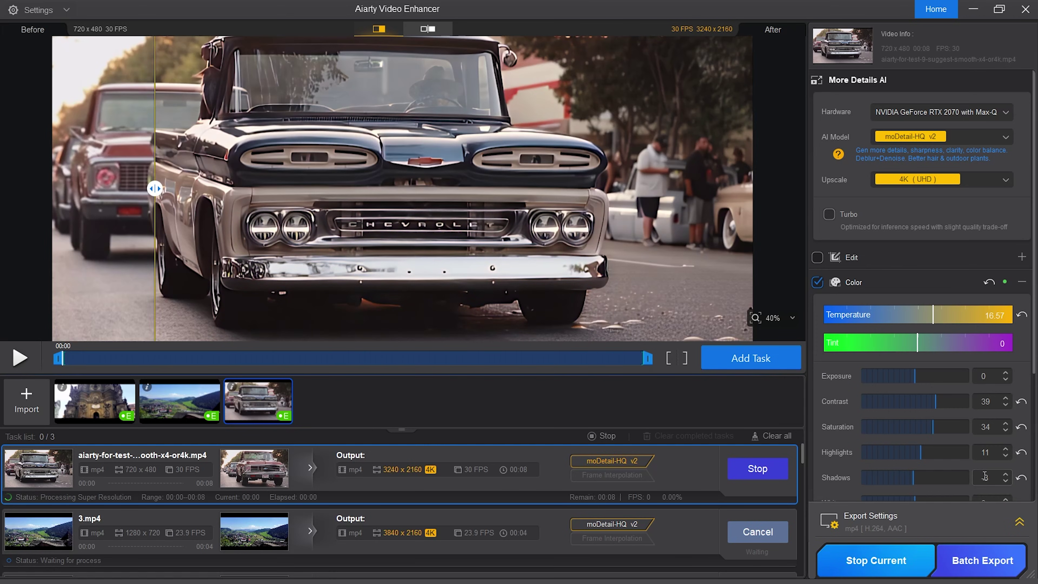